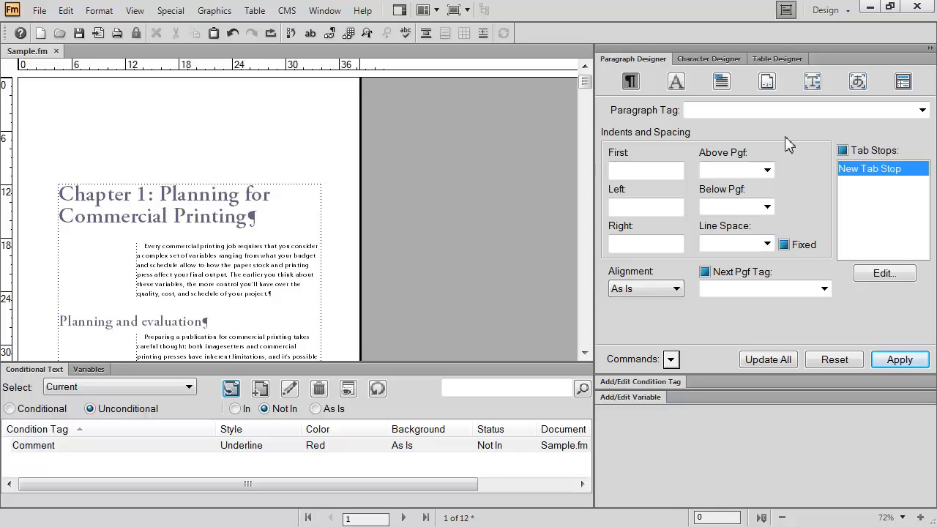
# Preview the Authoring and Blank workspaces and return to the Design workspace.
pyautogui.click(826, 11)
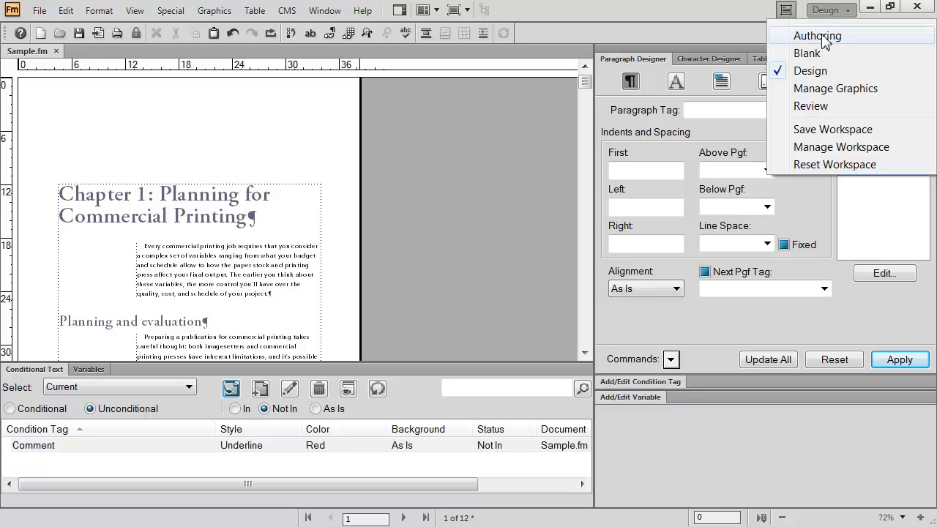
pyautogui.click(823, 37)
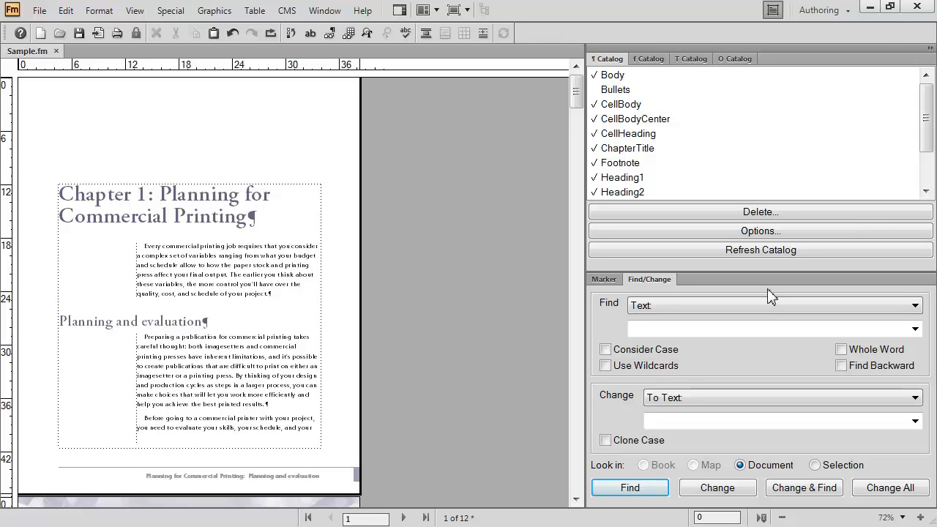
pyautogui.click(837, 10)
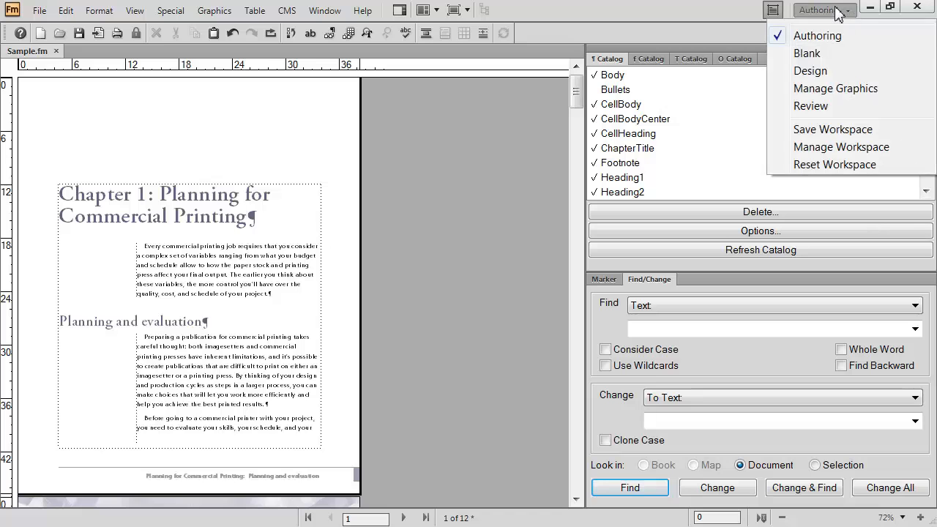
pyautogui.click(832, 54)
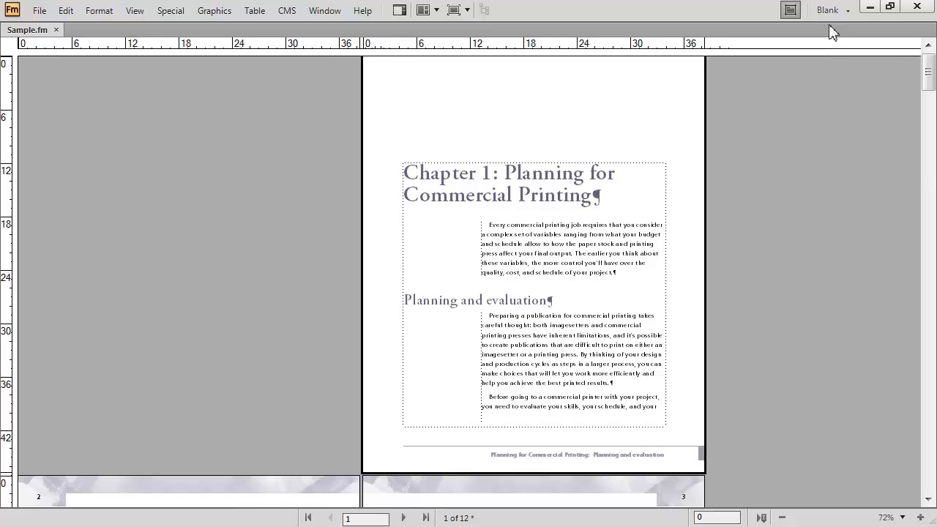
pyautogui.click(831, 10)
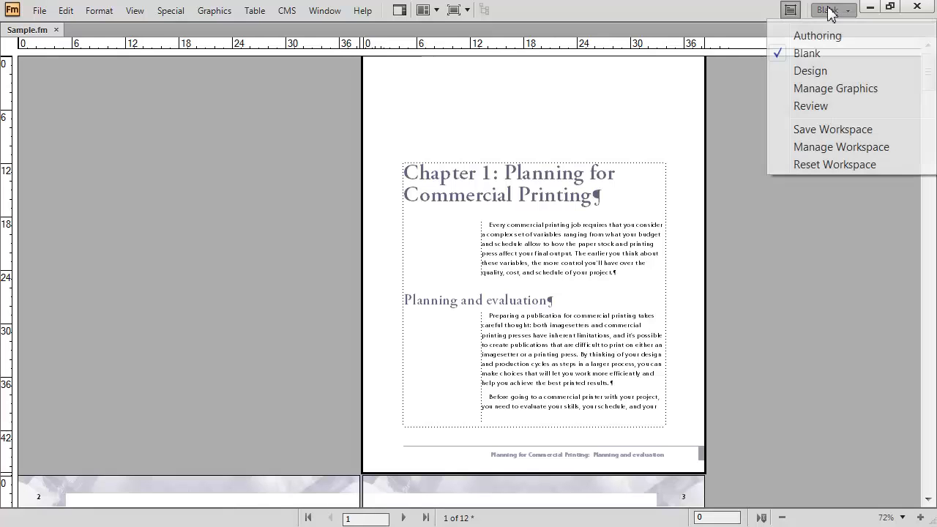
pyautogui.click(809, 71)
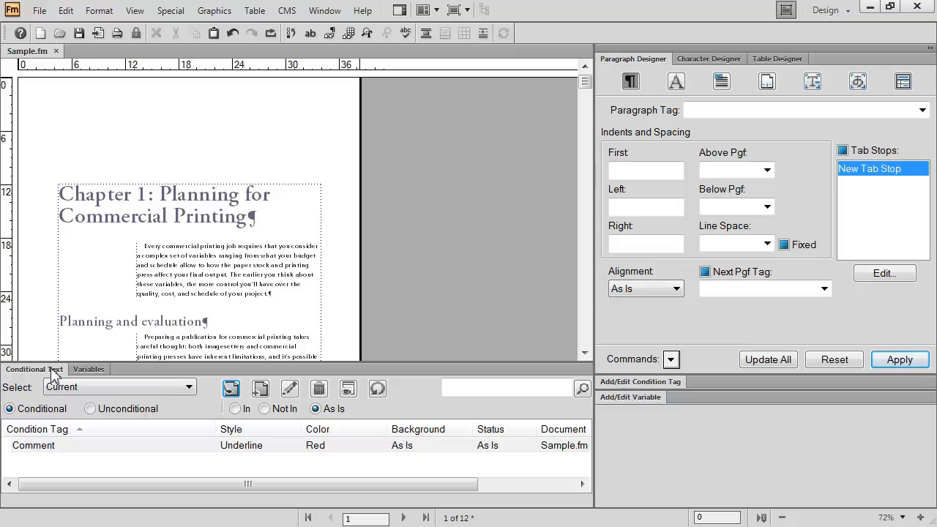
# View the Variables and Conditional Text pods, and the Character Designer and Table Designer of the Design workspace.
pyautogui.click(86, 370)
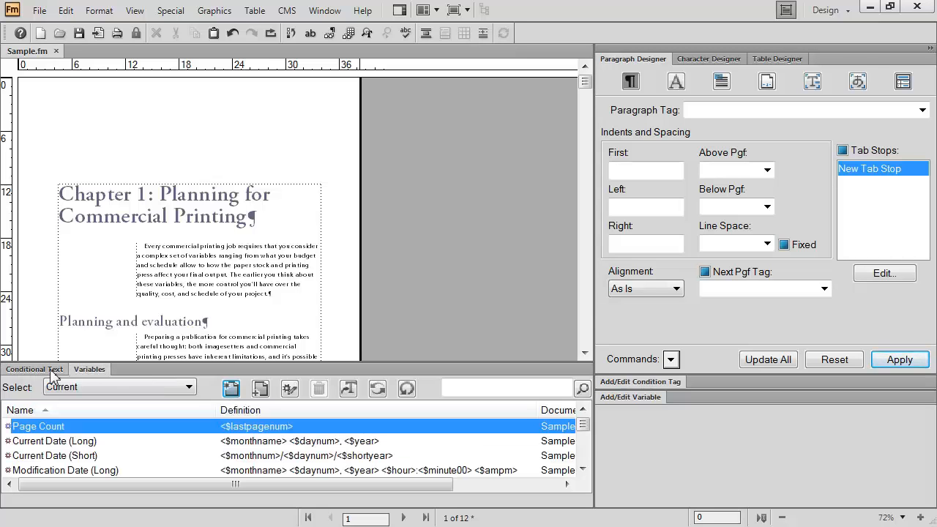
pyautogui.click(53, 373)
pyautogui.click(82, 372)
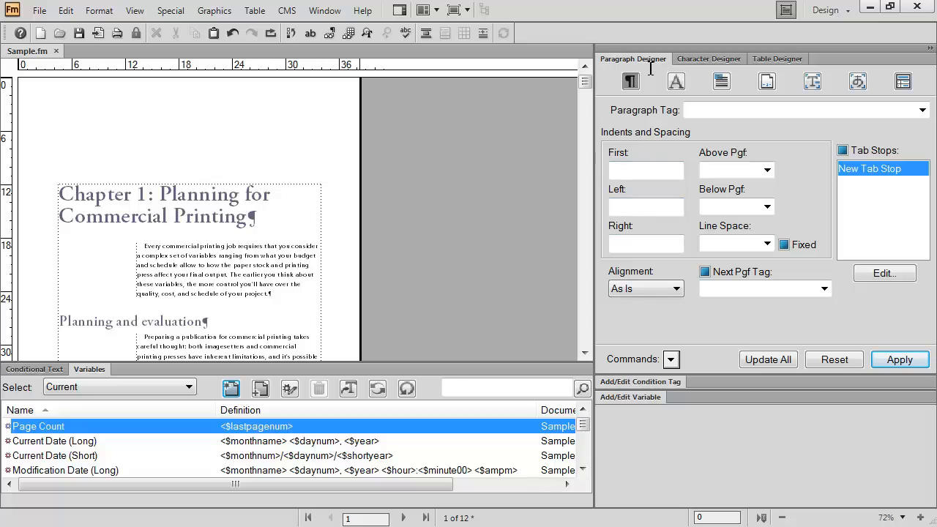
pyautogui.click(722, 62)
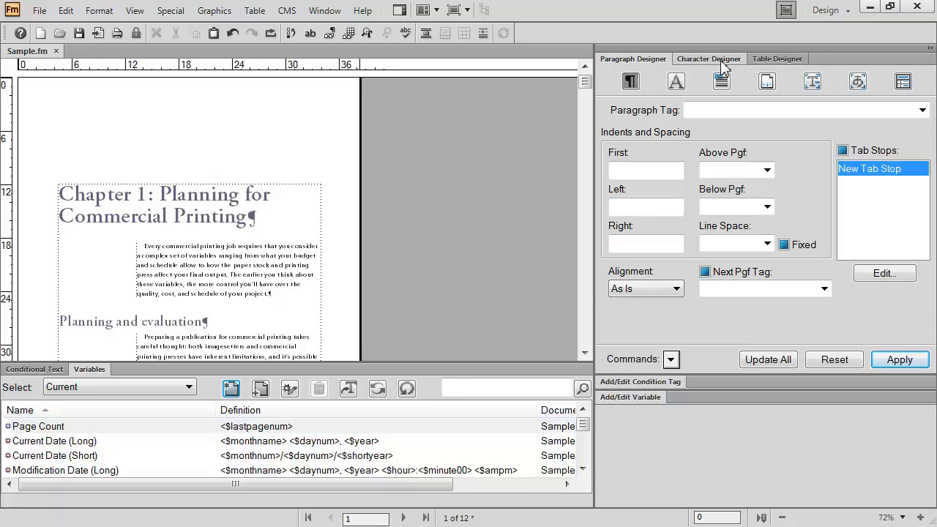
pyautogui.click(763, 59)
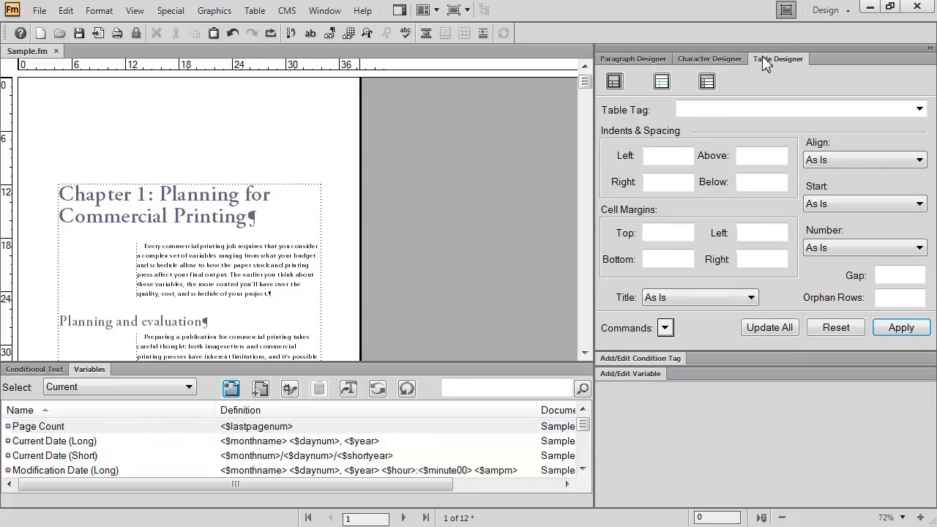
# Preview the Manage Graphics and Review workspaces and switch back to the Design workspace.
pyautogui.click(826, 12)
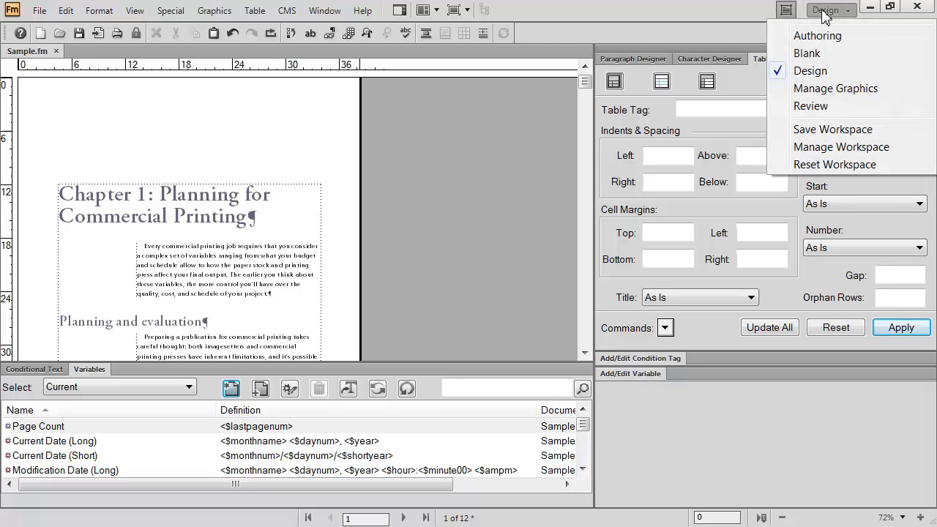
pyautogui.click(820, 91)
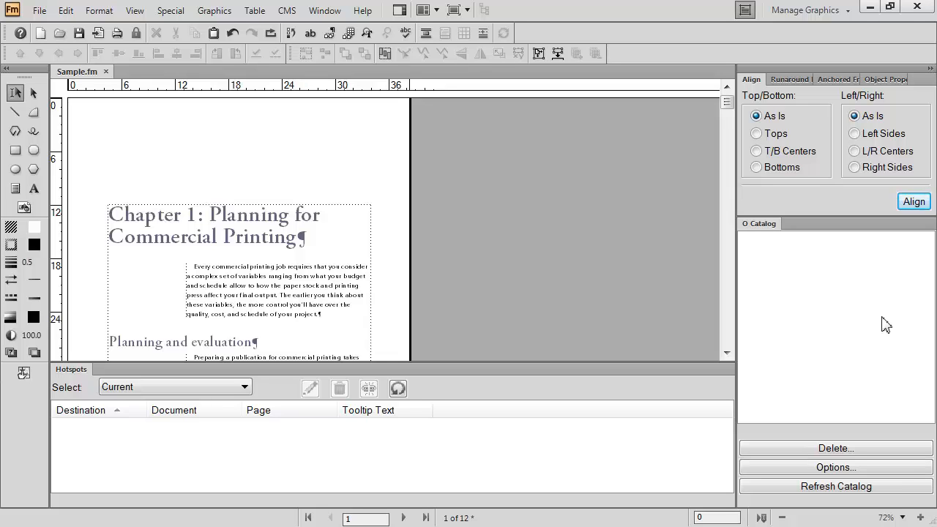
pyautogui.click(814, 11)
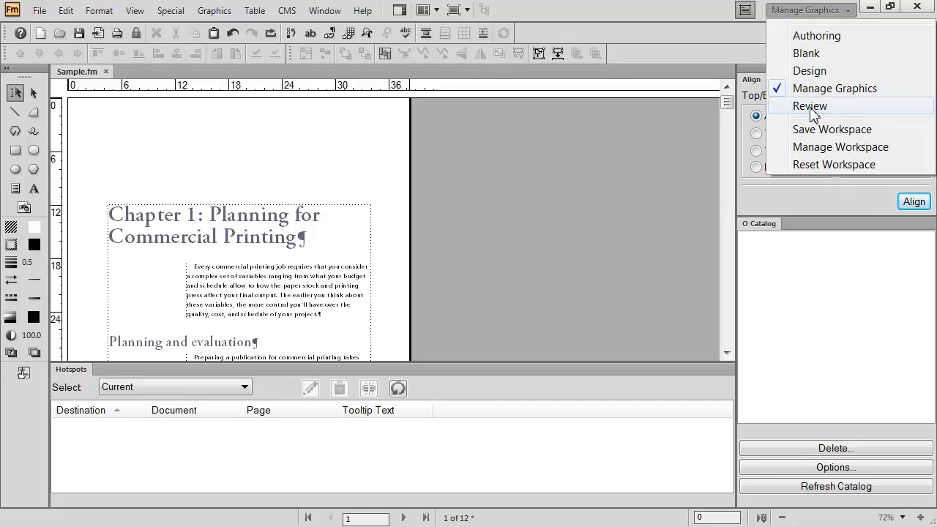
pyautogui.click(810, 106)
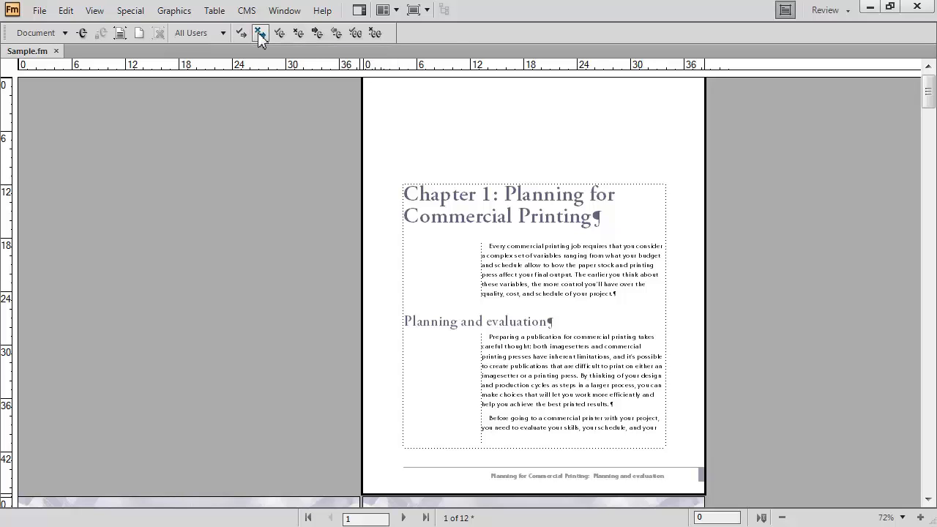
pyautogui.click(825, 11)
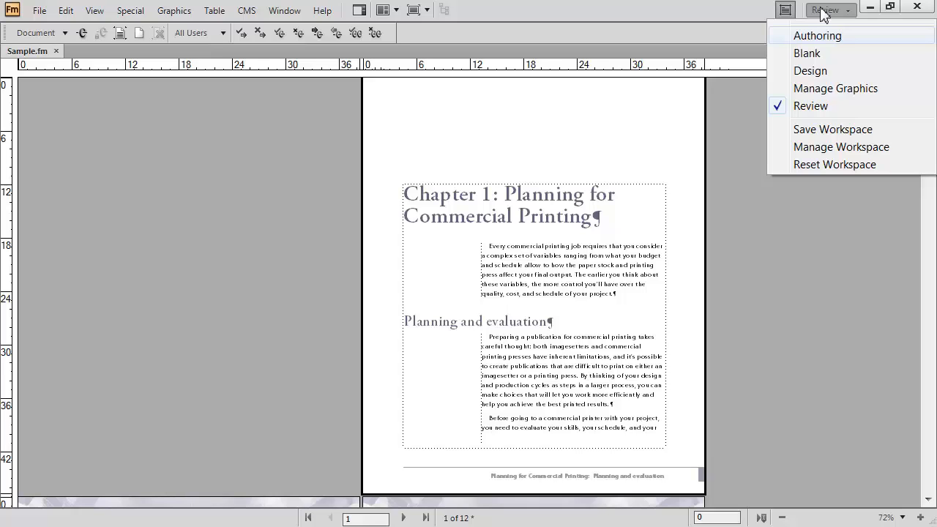
pyautogui.click(810, 71)
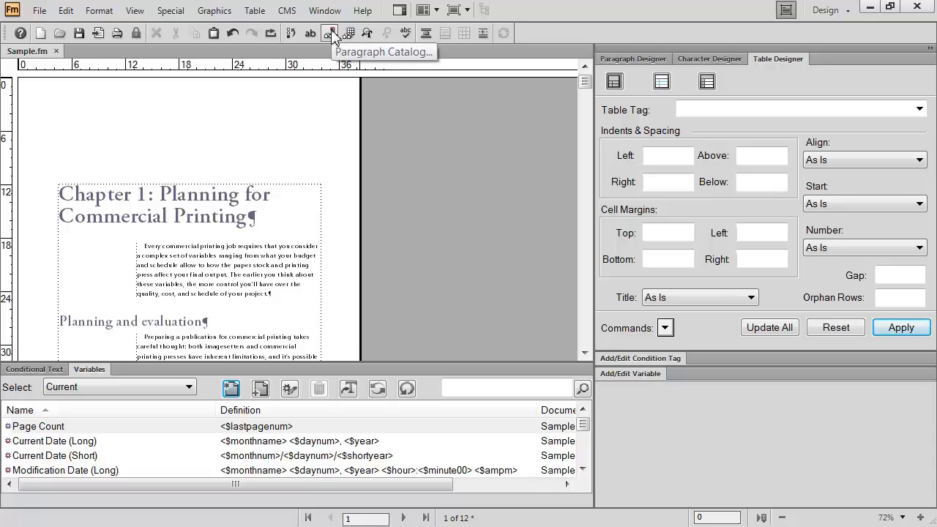
# Review which toolbars can be shown or hidden, without changing any of them.
pyautogui.click(137, 13)
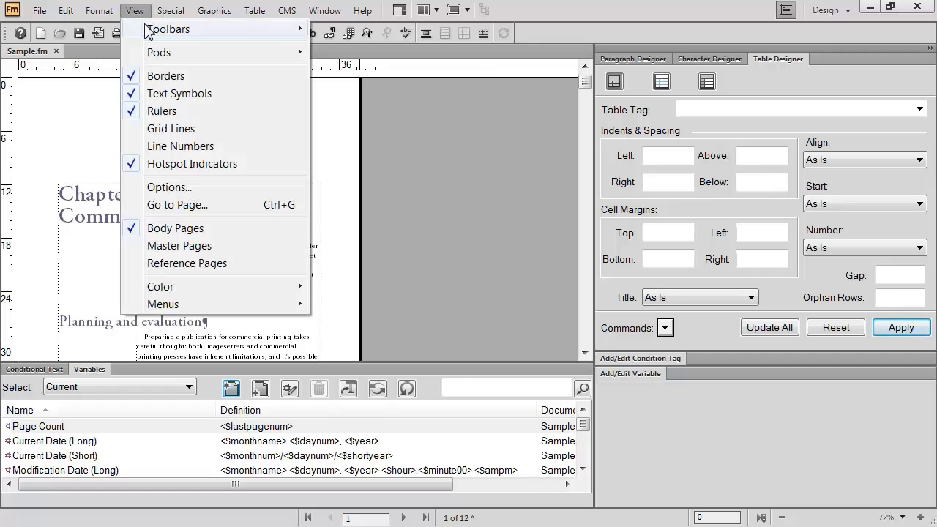
pyautogui.moveTo(149, 31)
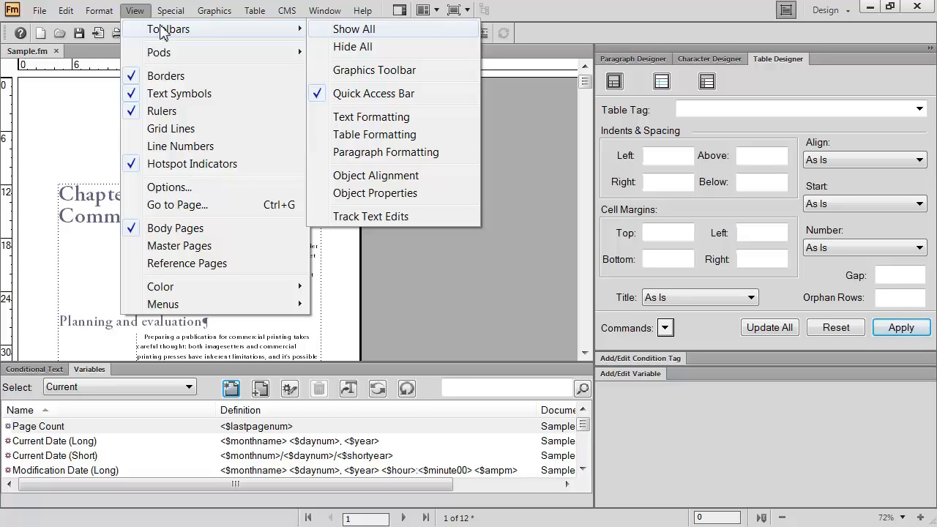
pyautogui.click(139, 19)
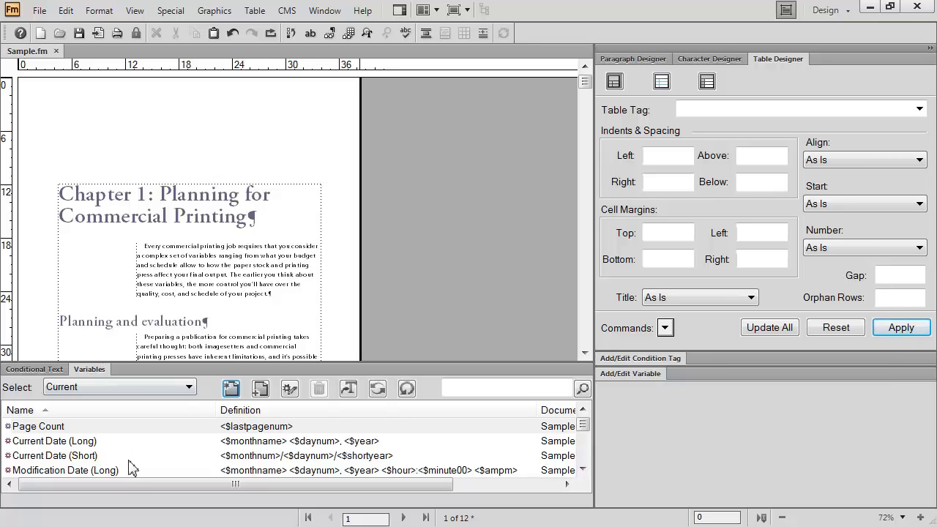
# Collapse the Conditional Text and Variables pod group, restoring it once before leaving it collapsed.
pyautogui.click(98, 374)
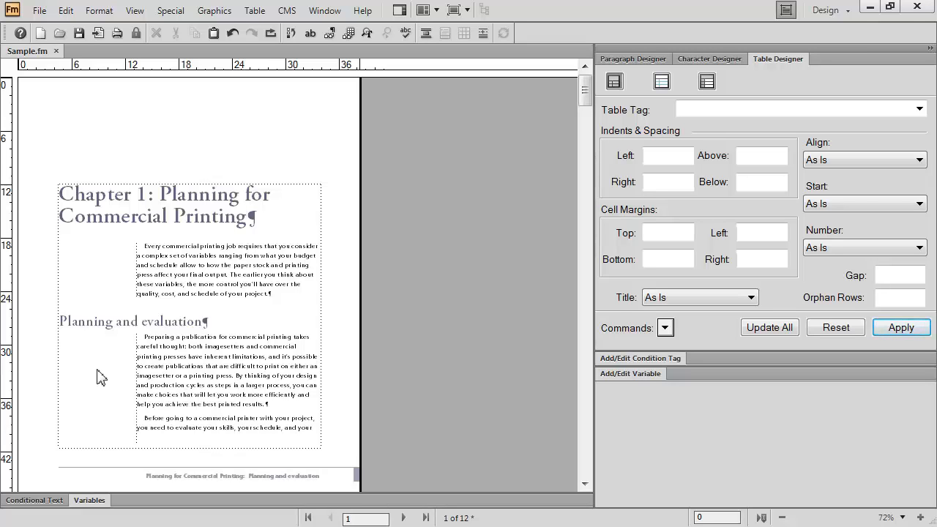
pyautogui.click(91, 501)
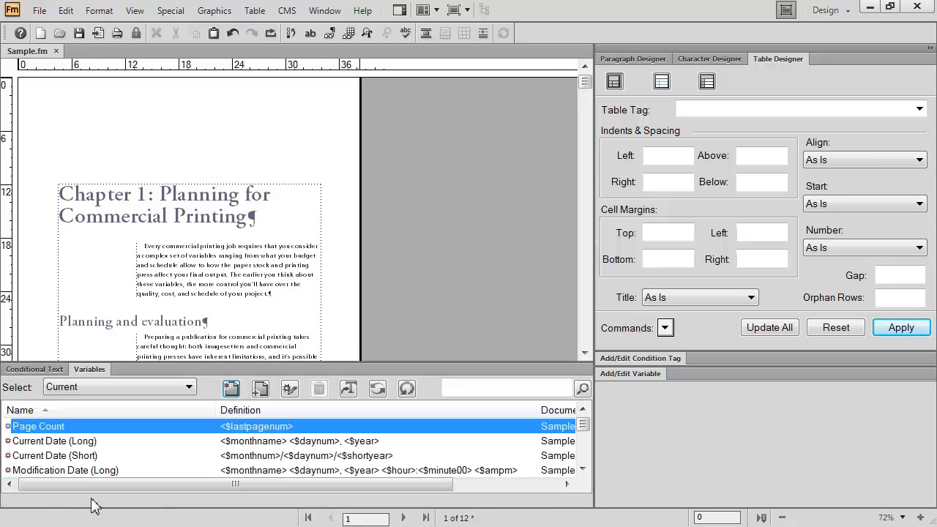
pyautogui.click(32, 369)
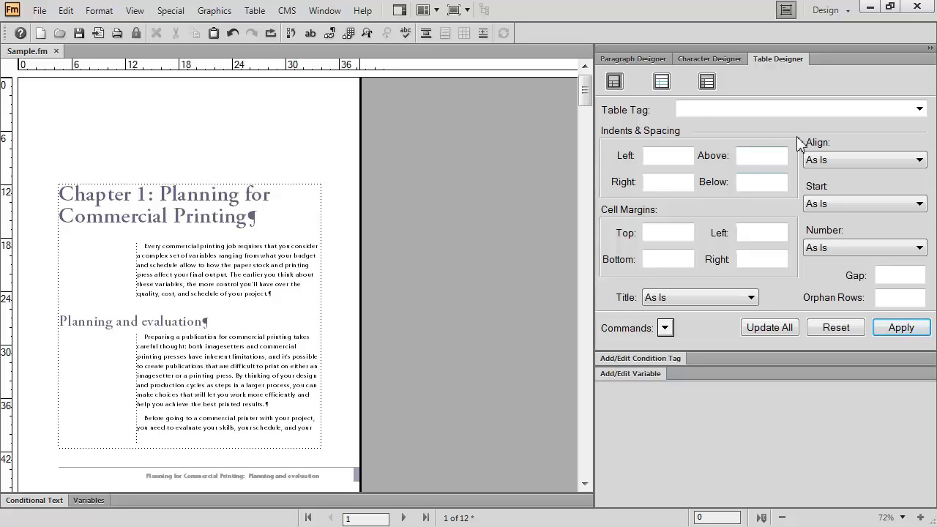
# Collapse the docked designer panels to labelled icons, expanding them once in between.
pyautogui.click(930, 50)
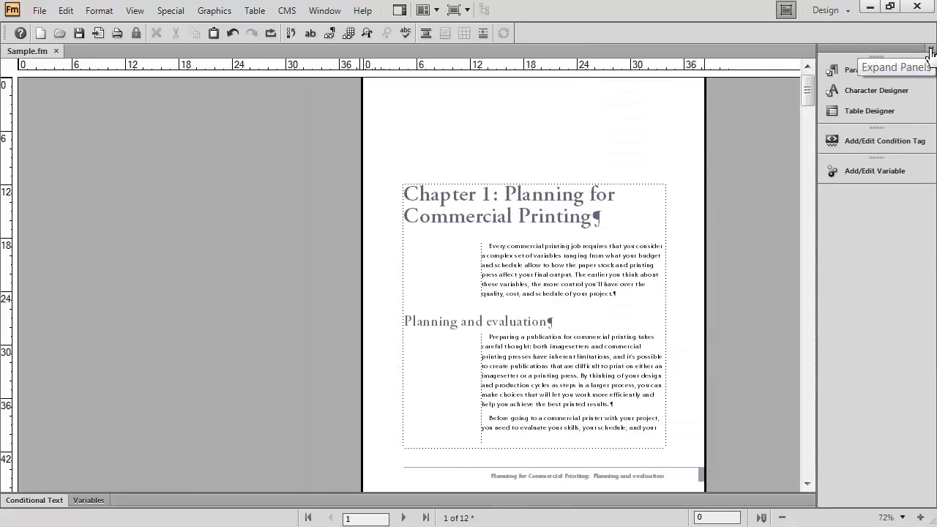
pyautogui.click(930, 50)
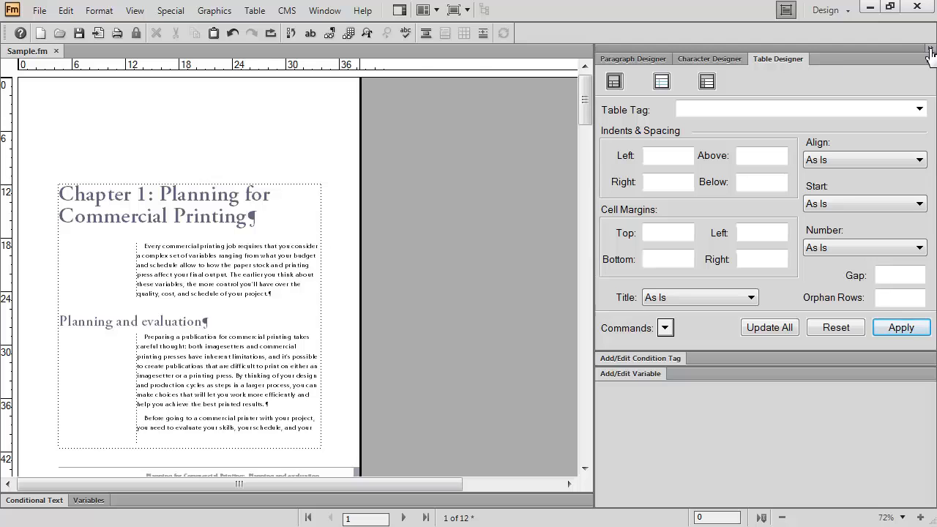
pyautogui.click(930, 50)
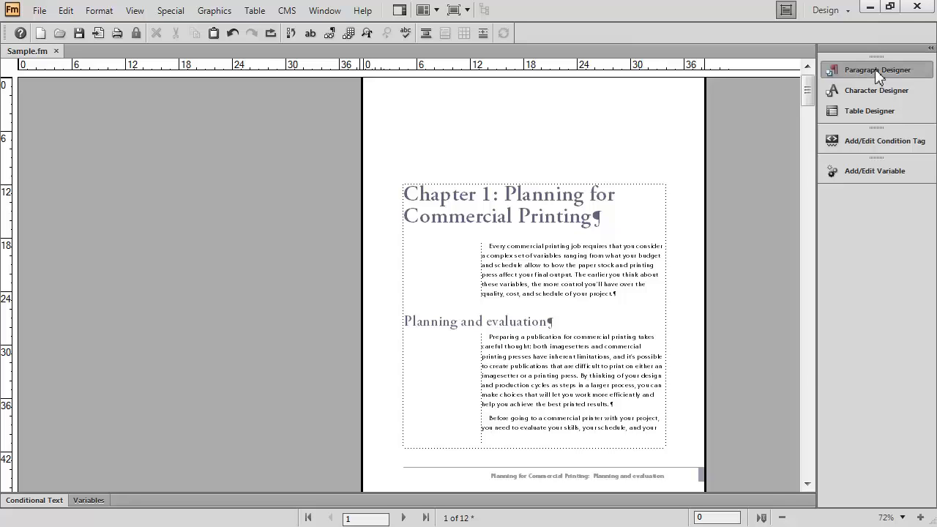
# Briefly show and hide the Paragraph Designer and the Table Designer from the collapsed dock.
pyautogui.click(878, 70)
pyautogui.click(876, 72)
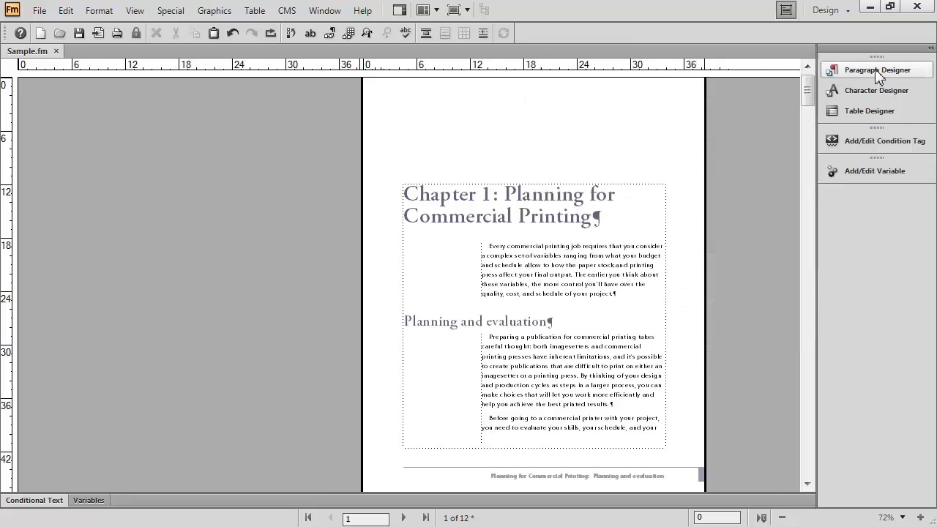
pyautogui.click(878, 112)
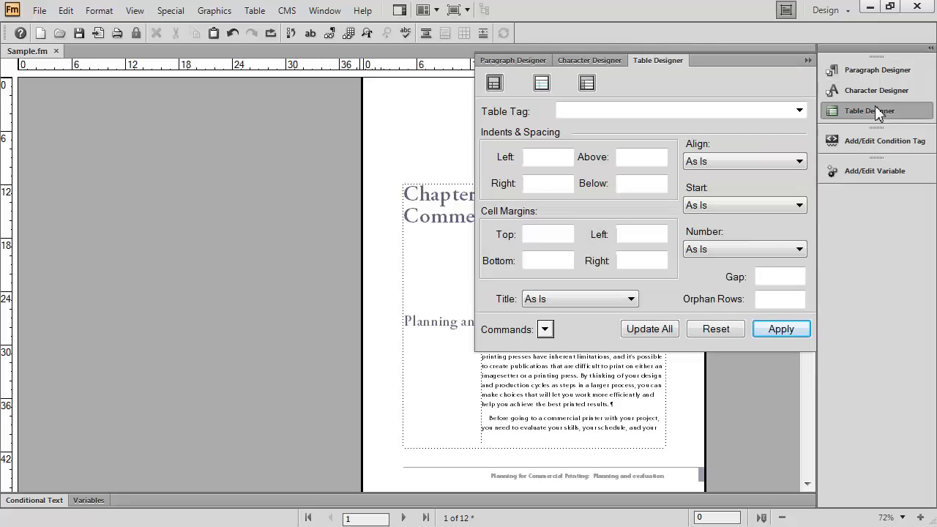
pyautogui.click(878, 111)
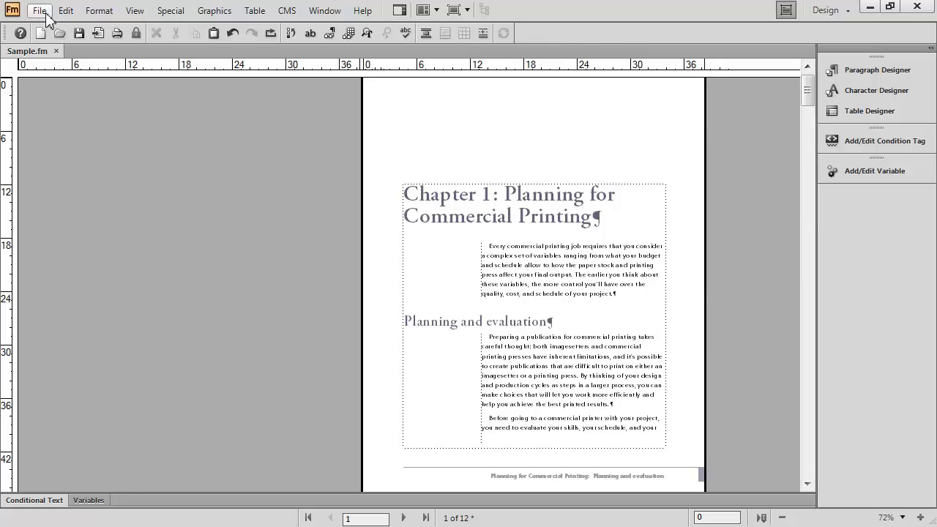
# Open the Character Catalog and the Paragraph Catalog so both are added to the panel dock.
pyautogui.click(102, 11)
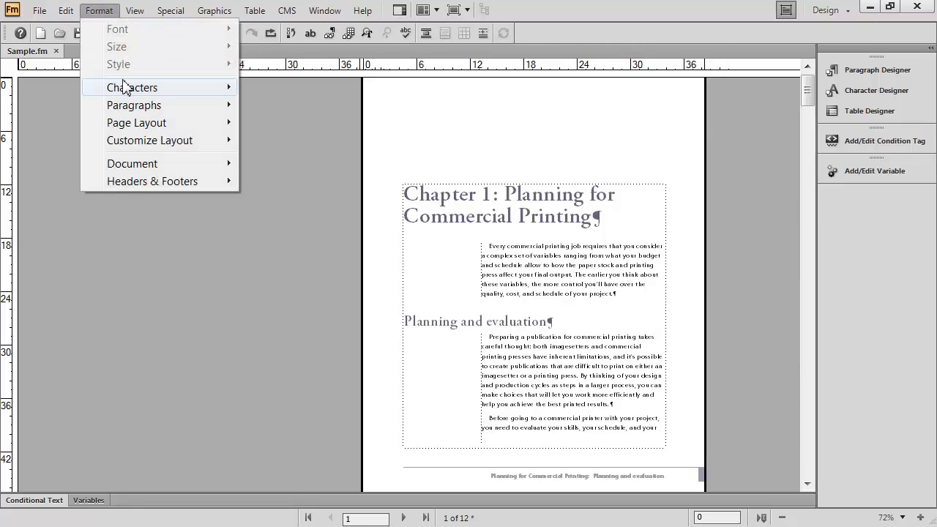
pyautogui.moveTo(183, 95)
pyautogui.click(284, 105)
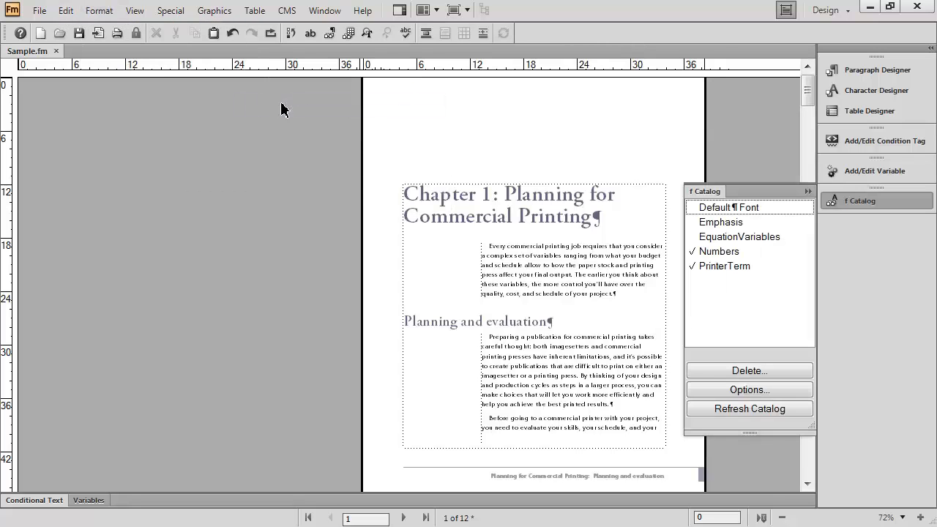
pyautogui.click(93, 12)
pyautogui.moveTo(126, 105)
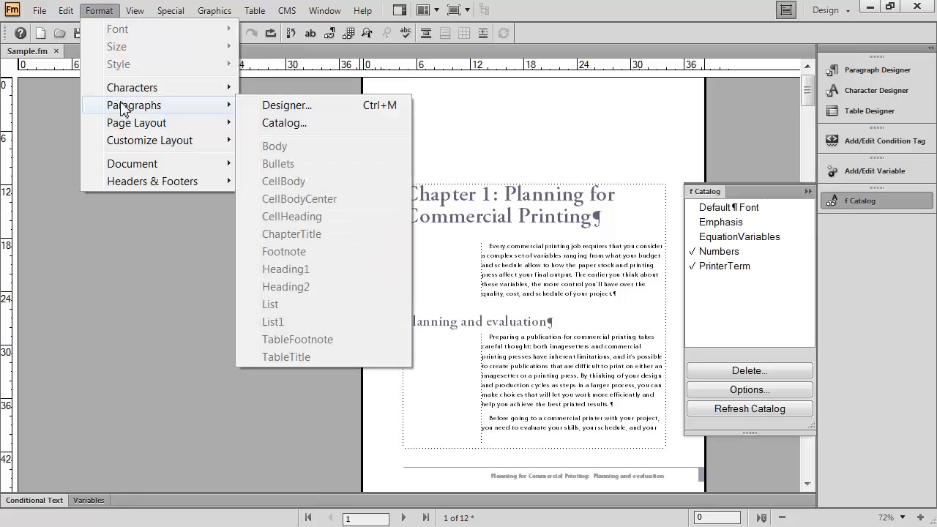
pyautogui.click(285, 123)
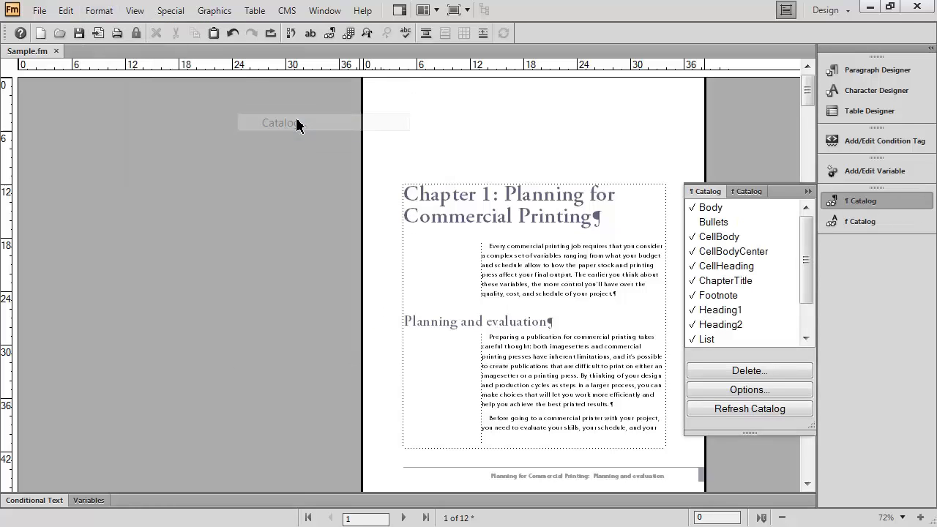
# Open the Object Style Catalog and the Table Catalog so both join the other catalogs in the panel dock.
pyautogui.click(206, 13)
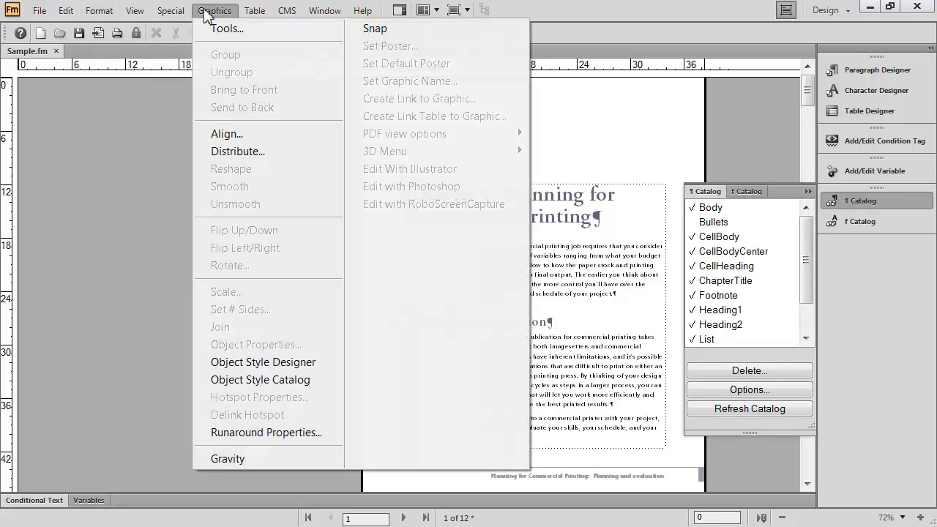
pyautogui.click(247, 384)
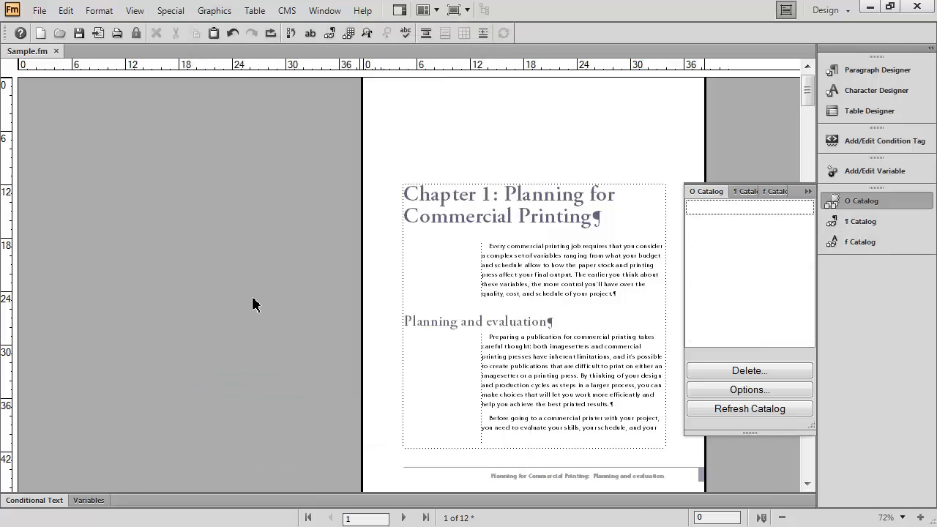
pyautogui.click(258, 11)
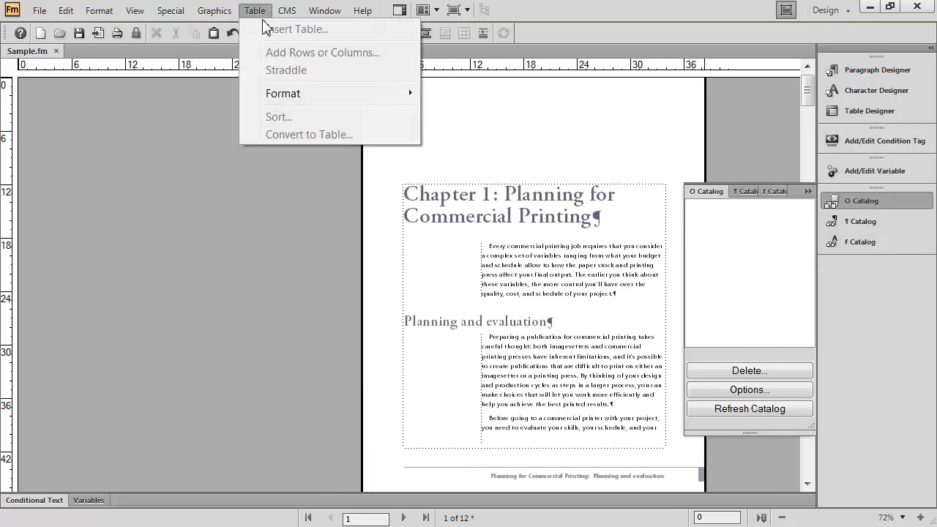
pyautogui.moveTo(285, 96)
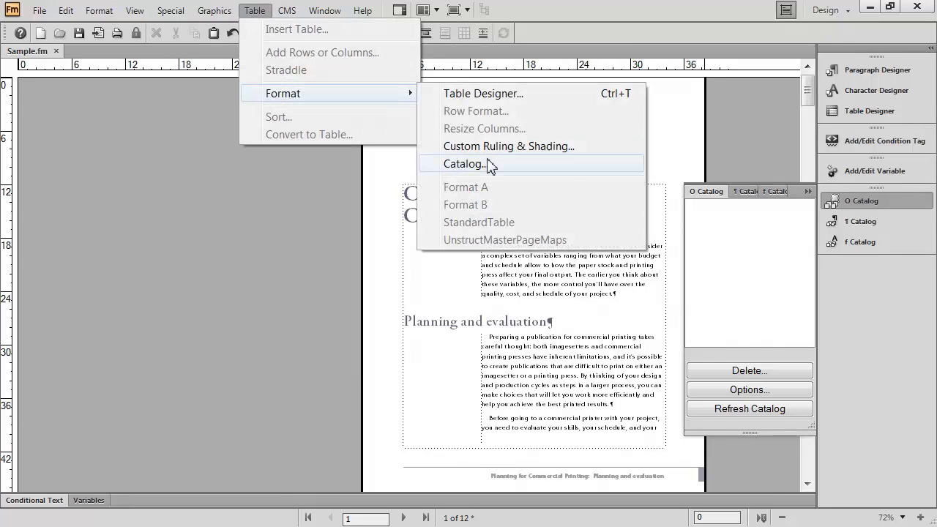
pyautogui.click(488, 163)
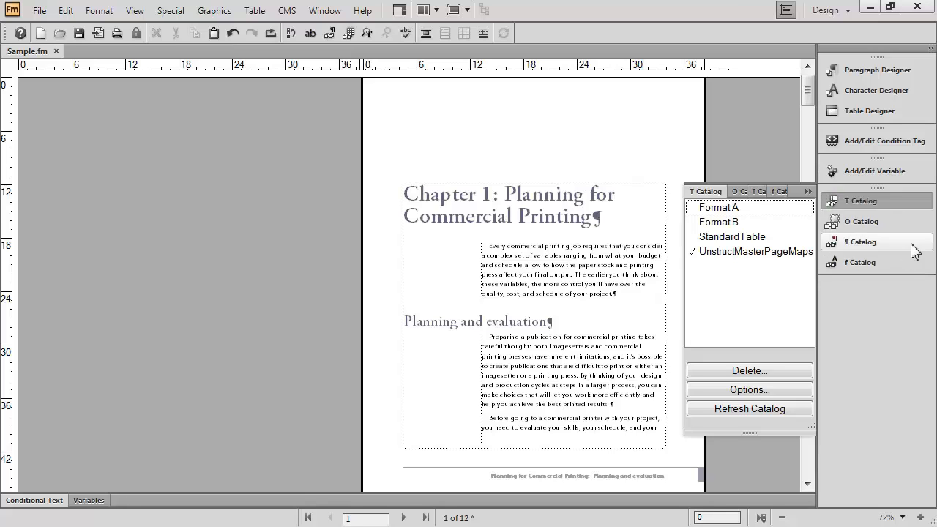
# Collapse the open Table Catalog and reorder the docked catalogs as Paragraph, Character, Table, Object.
pyautogui.click(861, 204)
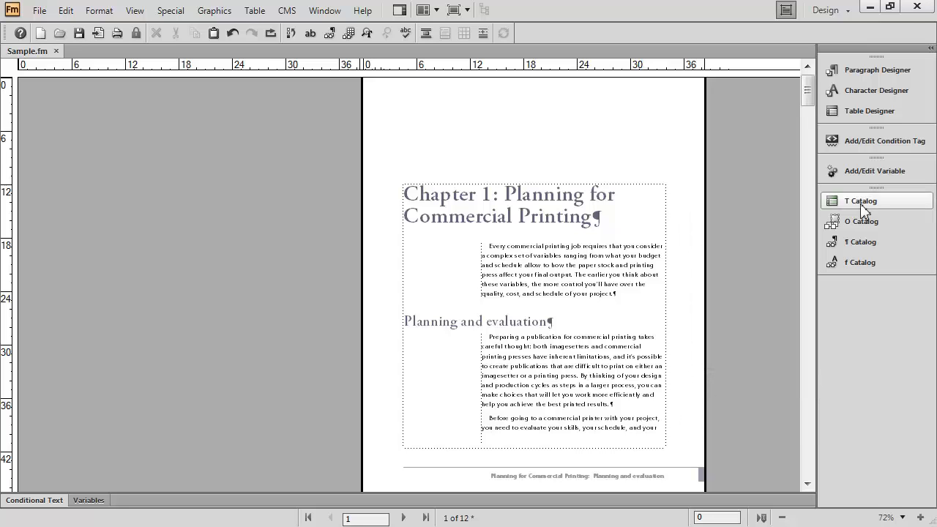
pyautogui.click(866, 241)
pyautogui.moveTo(863, 232); pyautogui.dragTo(865, 199)
pyautogui.moveTo(865, 261); pyautogui.dragTo(864, 223)
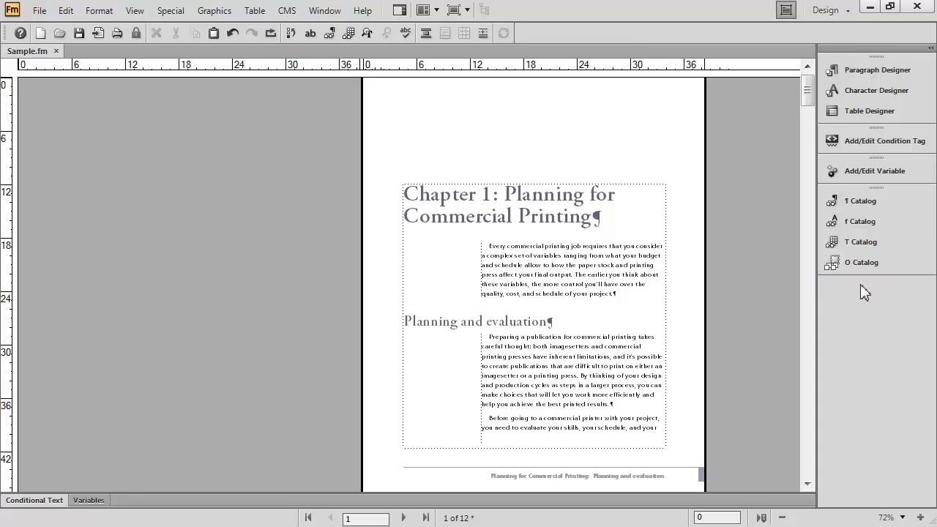
# Save the customized panel layout as a new workspace named LearningFrameMaker.
pyautogui.click(827, 11)
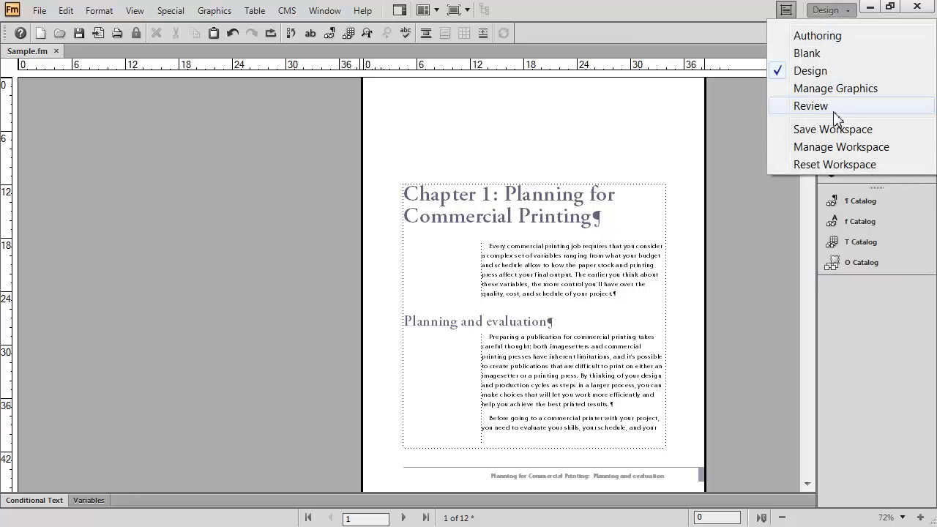
pyautogui.click(837, 132)
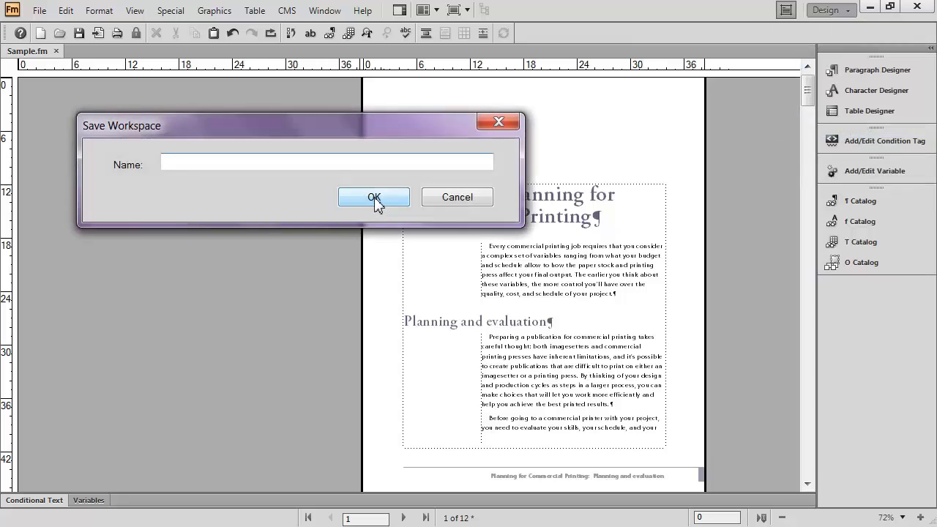
pyautogui.write('LearningFrameMaker')
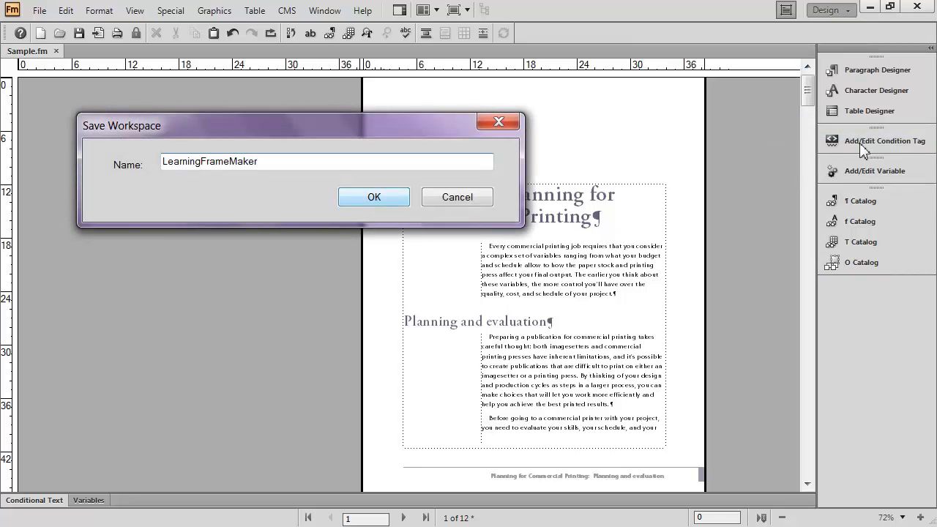
pyautogui.click(373, 198)
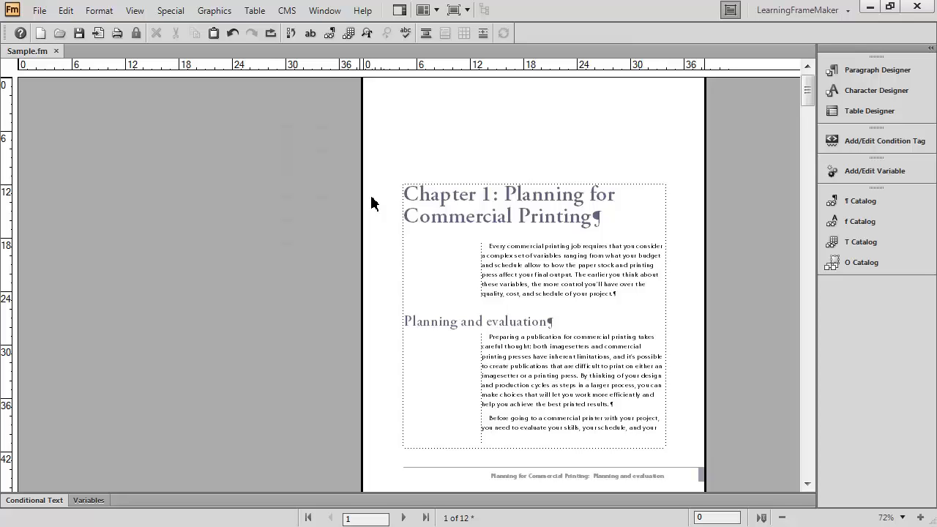
# Switch to the Design workspace for comparison and return to the LearningFrameMaker workspace.
pyautogui.click(768, 16)
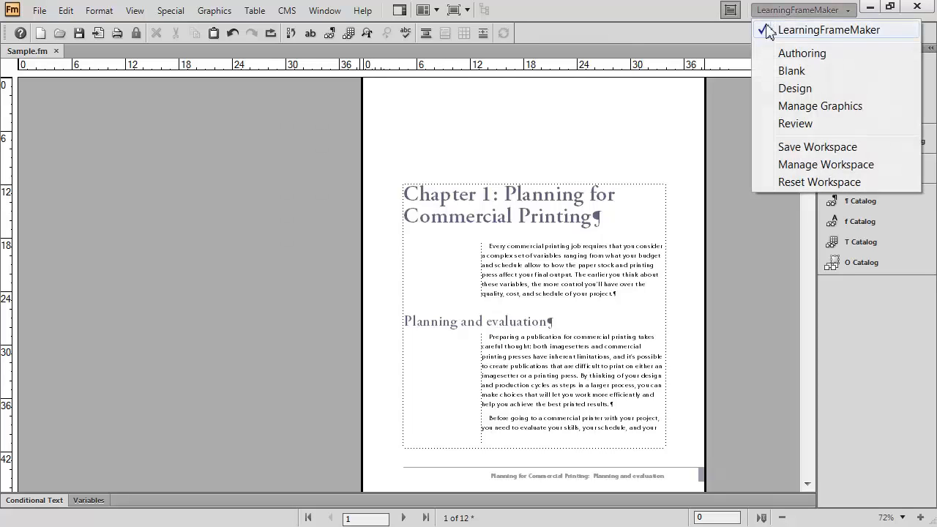
pyautogui.click(795, 89)
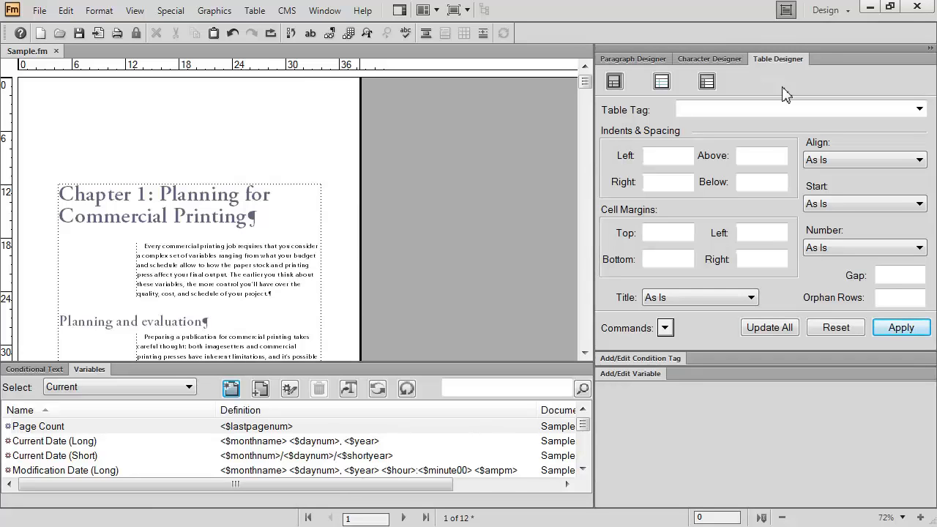
pyautogui.click(818, 12)
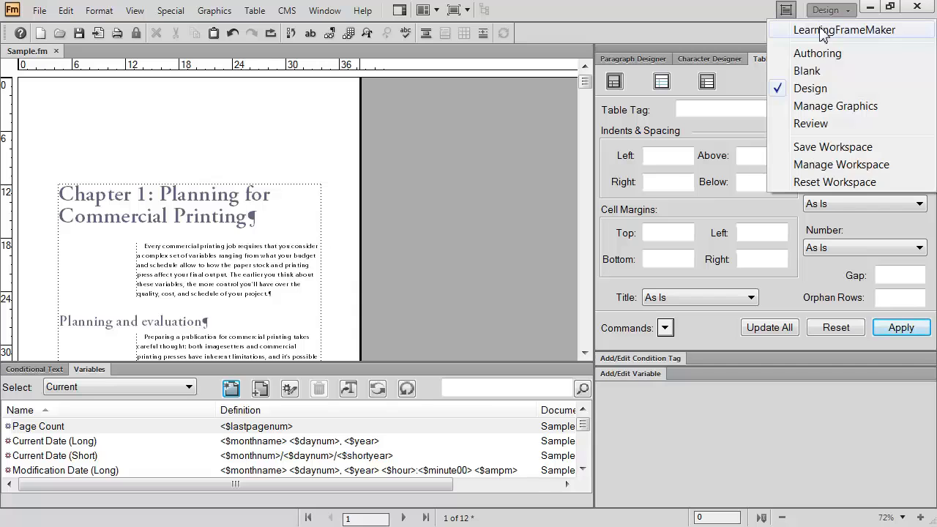
pyautogui.click(824, 31)
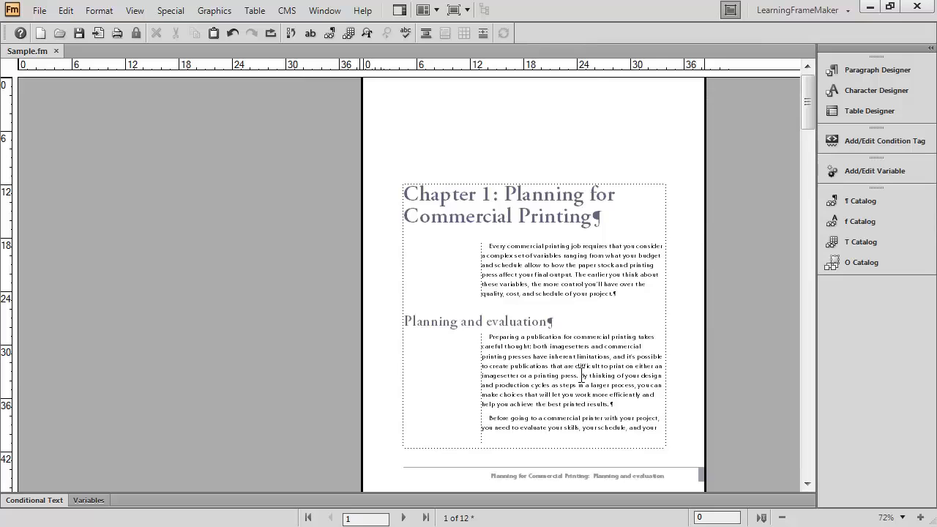
# Pull the Paragraph Designer and the Paragraph Catalog out of the dock as floating panels, collapsing the remaining docked groups.
pyautogui.click(854, 73)
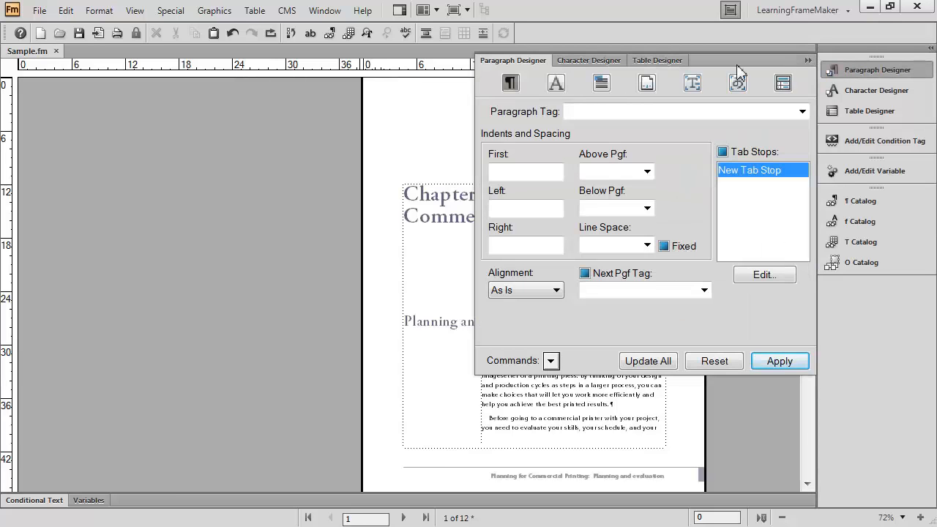
pyautogui.moveTo(532, 63); pyautogui.dragTo(125, 110)
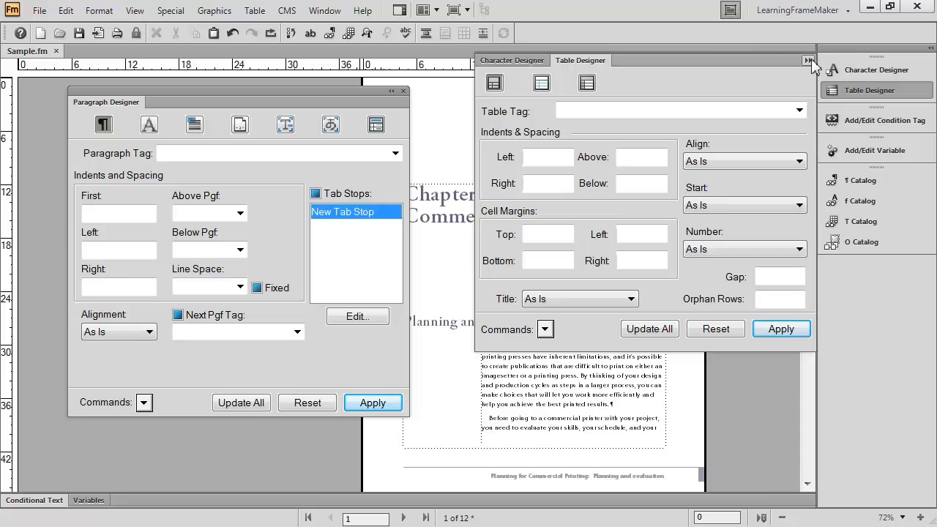
pyautogui.click(853, 91)
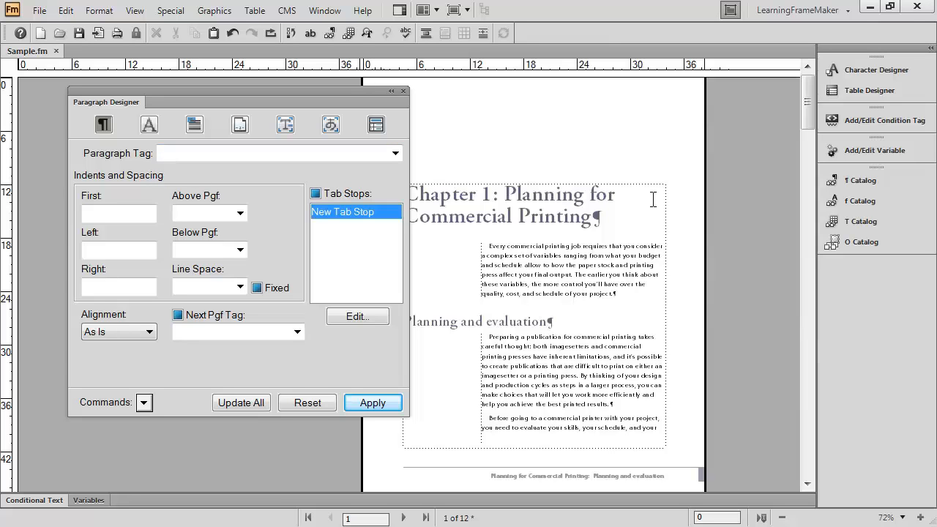
pyautogui.click(867, 183)
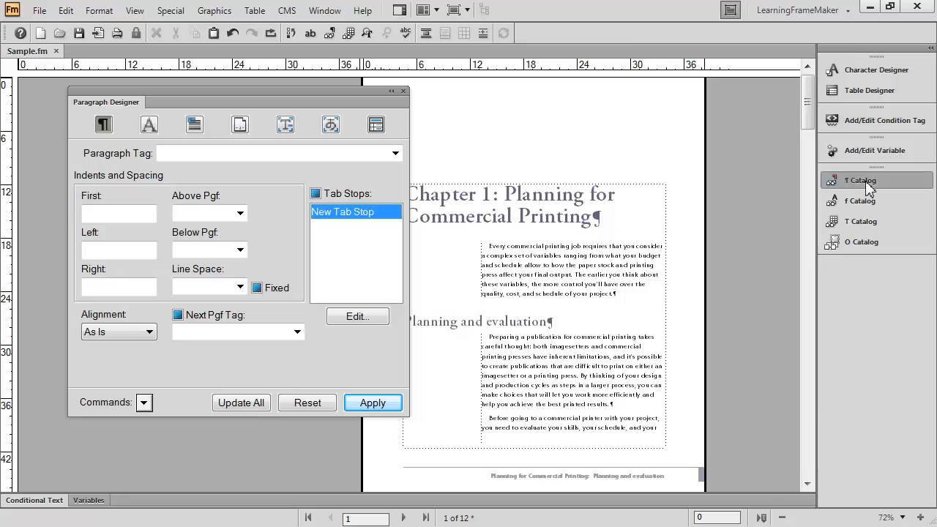
pyautogui.moveTo(701, 173); pyautogui.dragTo(479, 211)
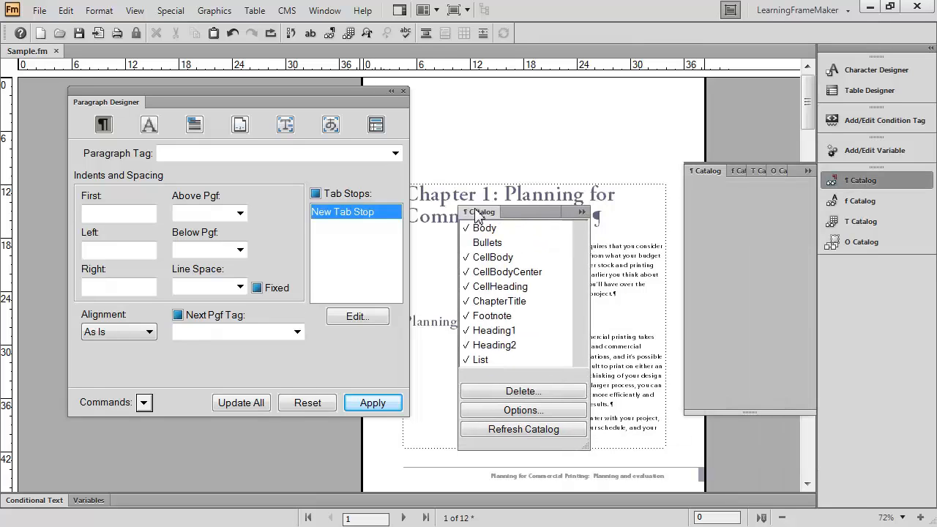
pyautogui.click(857, 219)
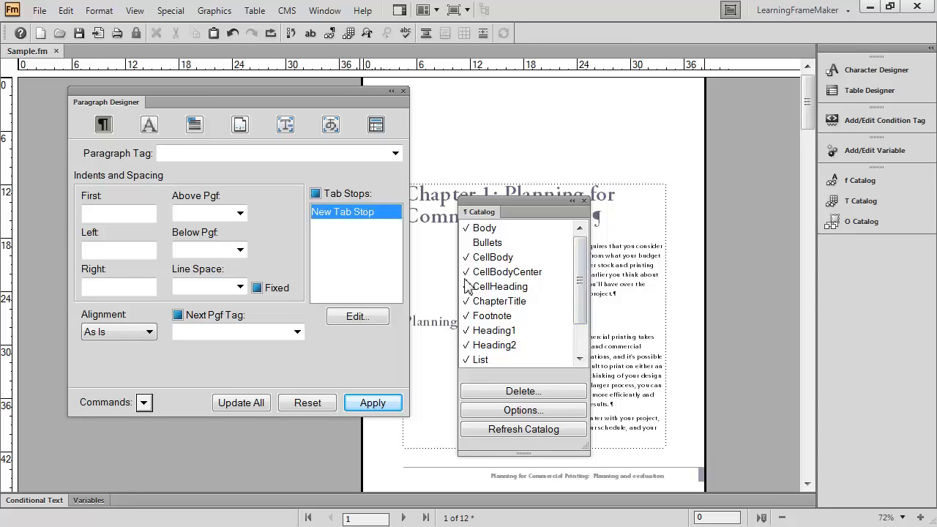
# Reset the LearningFrameMaker workspace to its original layout, returning the floating panels to the dock.
pyautogui.click(774, 10)
pyautogui.click(811, 183)
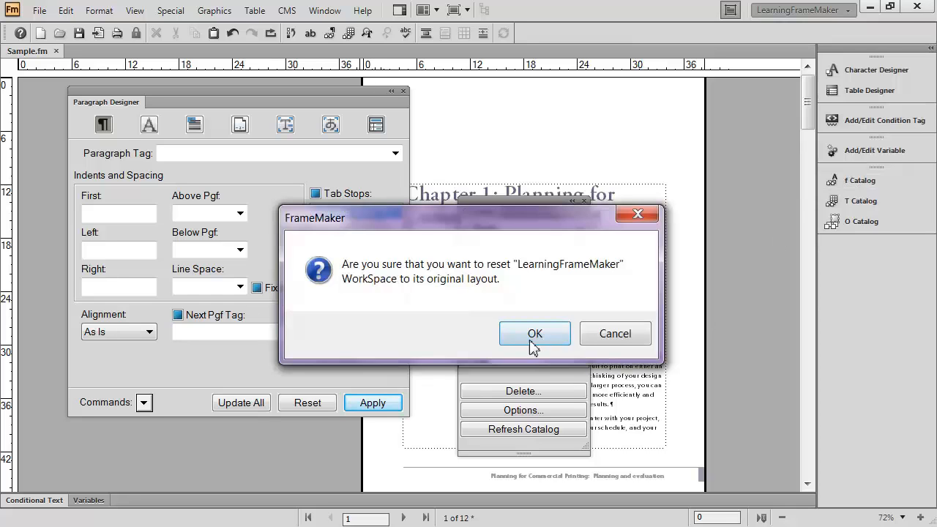
pyautogui.click(534, 334)
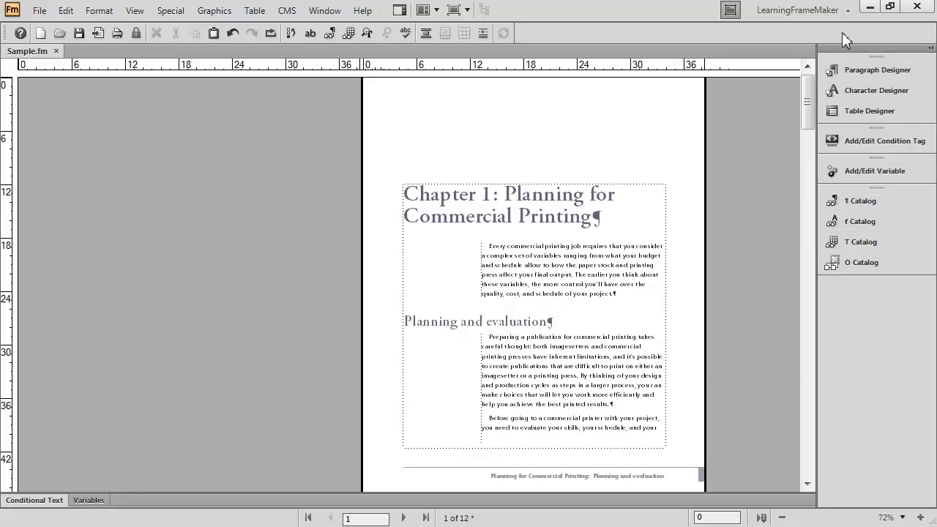
# Float the Paragraph Designer over the document, collapse the remaining docked designers, and close the floating panel.
pyautogui.click(861, 69)
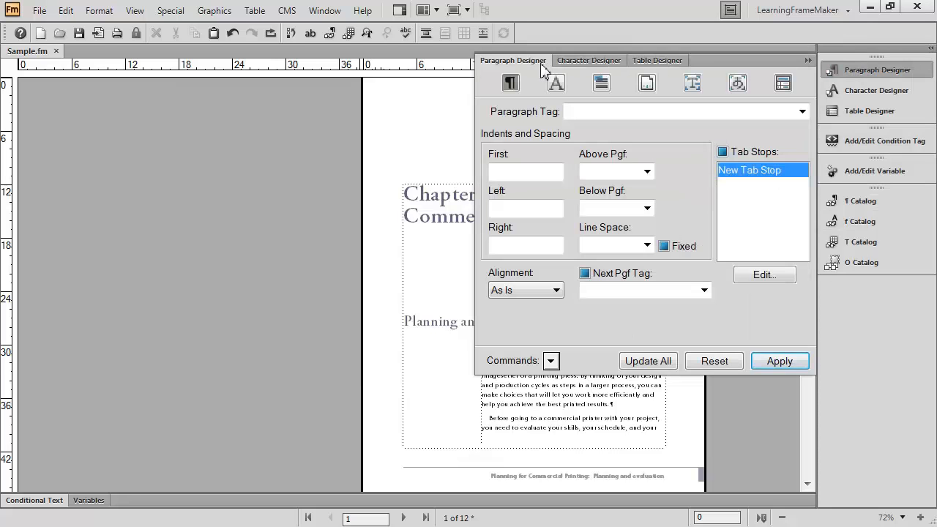
pyautogui.moveTo(539, 63); pyautogui.dragTo(110, 114)
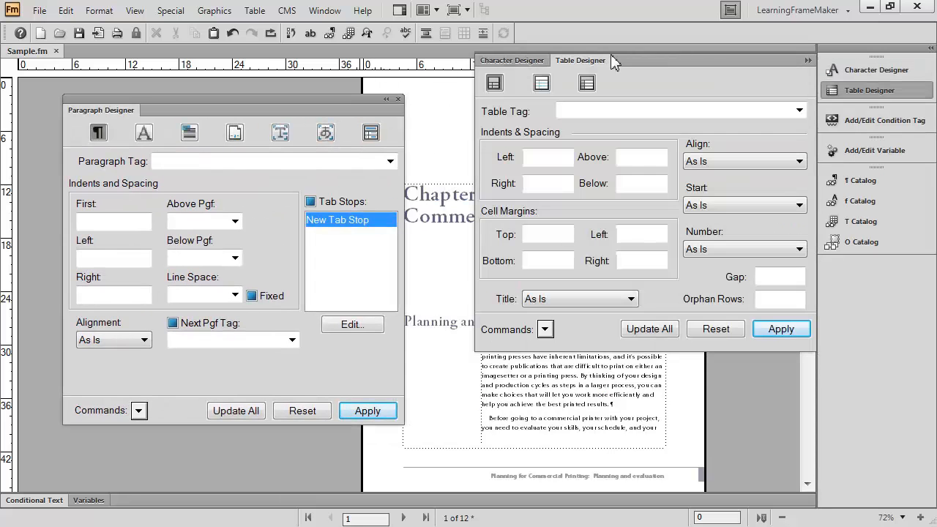
pyautogui.click(808, 61)
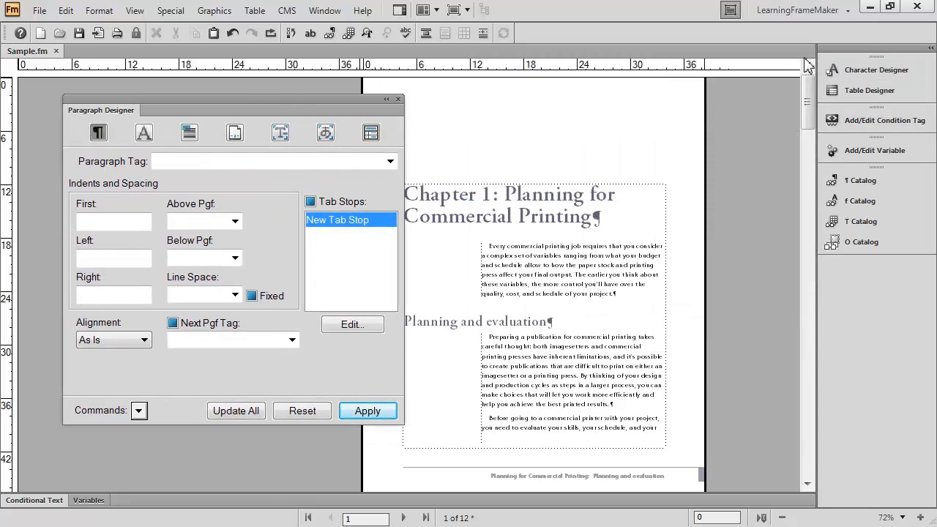
pyautogui.click(398, 100)
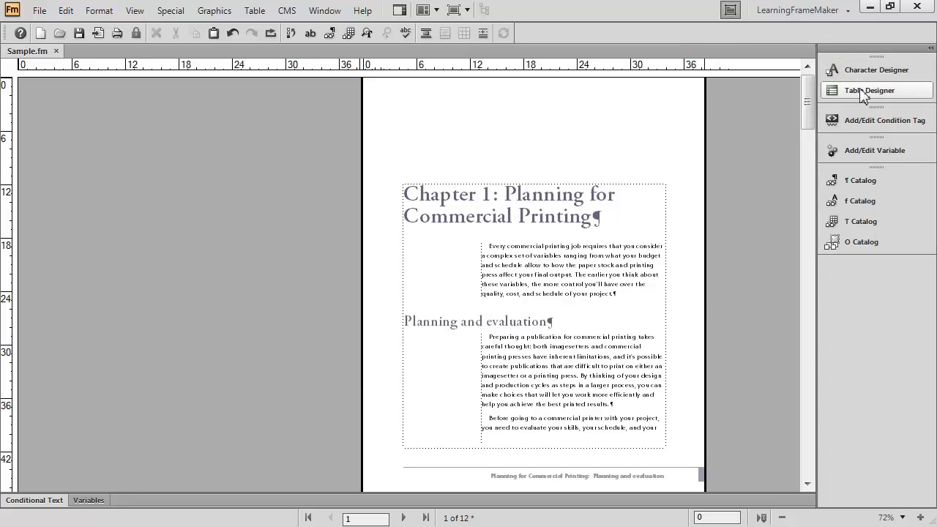
# Reset the LearningFrameMaker workspace again to bring the closed Paragraph Designer back into the dock.
pyautogui.click(798, 10)
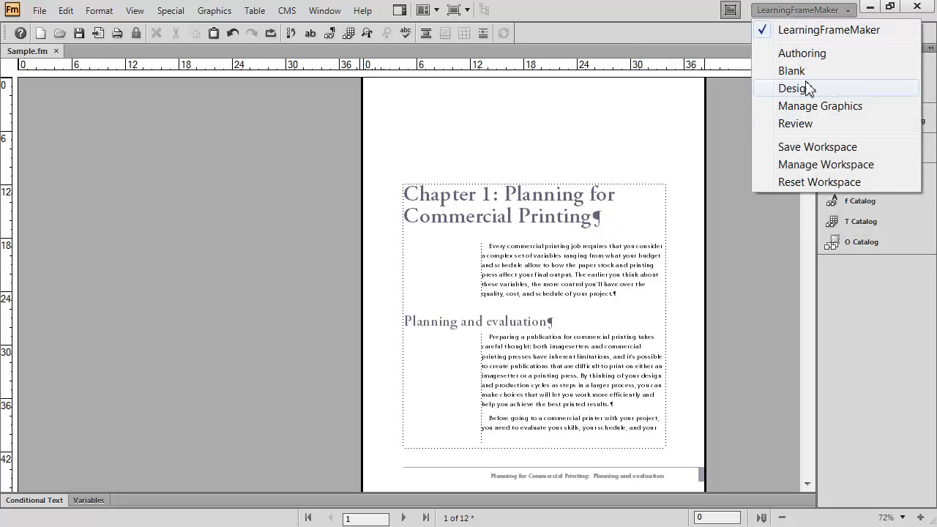
pyautogui.click(815, 183)
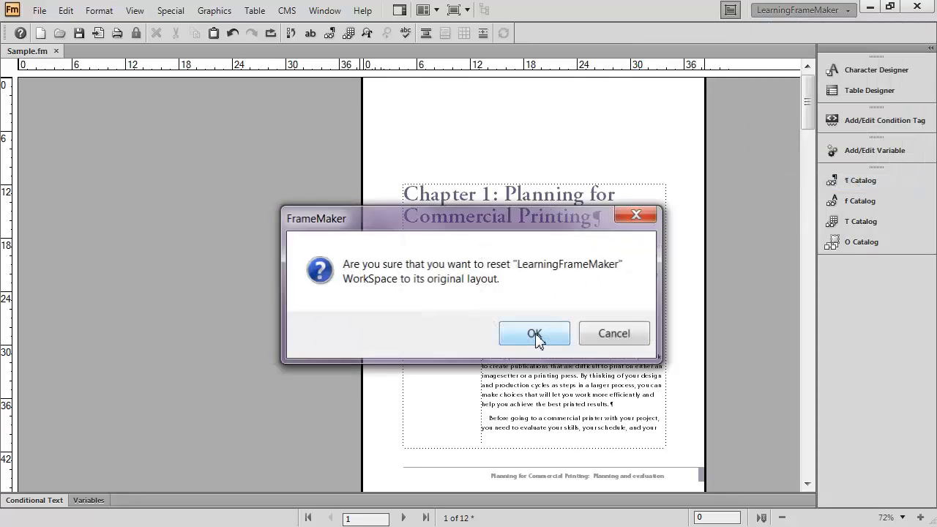
pyautogui.click(533, 335)
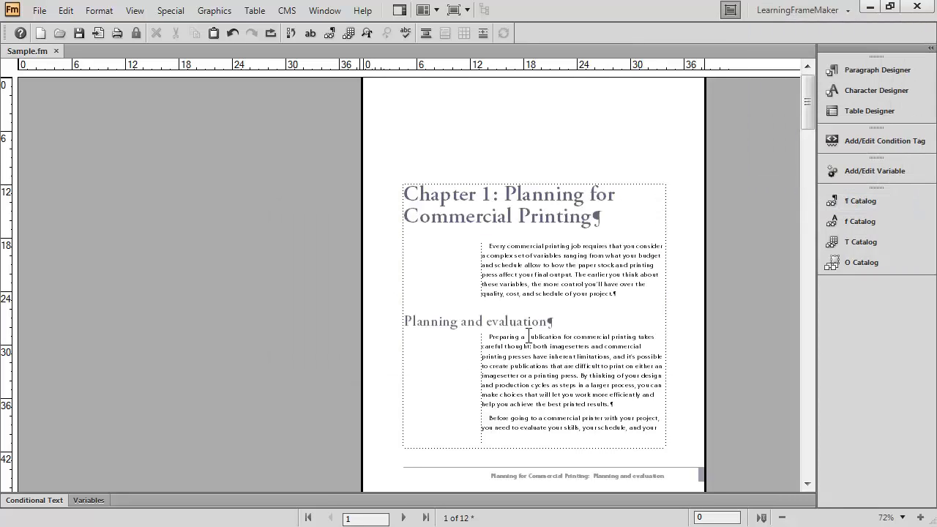